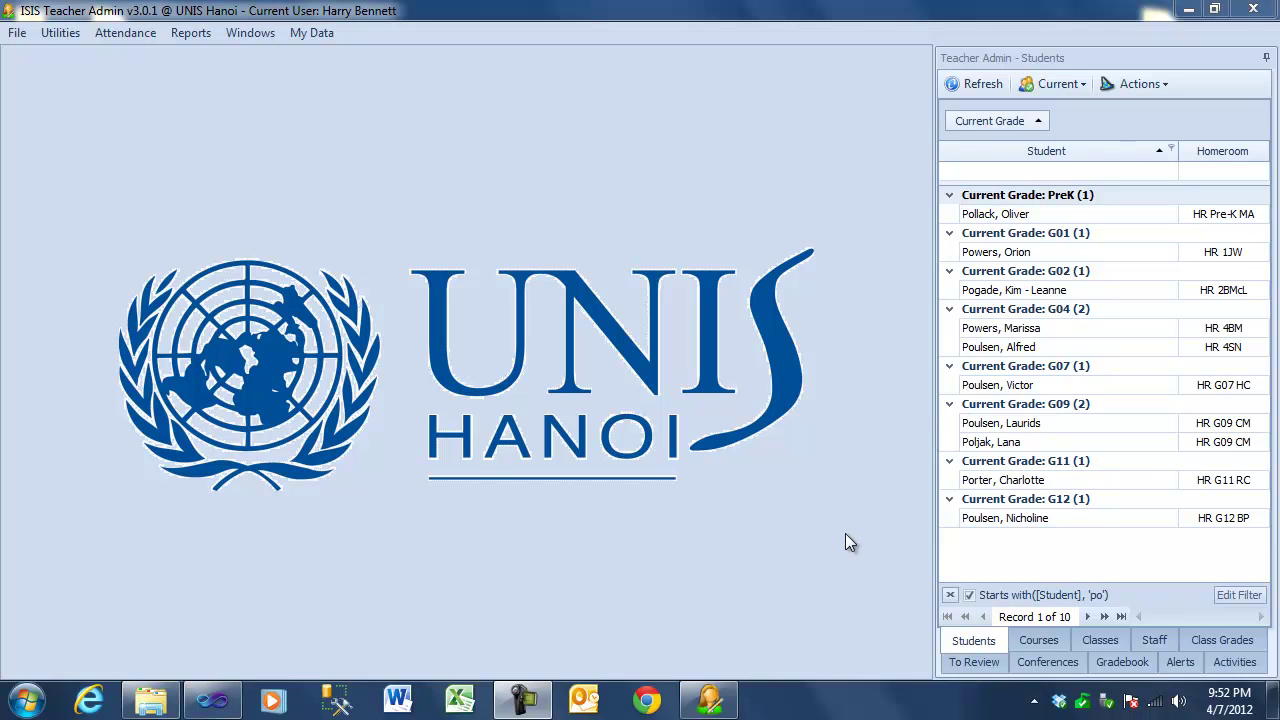
# Open the activity records of the grade 11 student and of the signed-in teacher
pyautogui.rightClick(1018, 482)
pyautogui.click(1110, 460)
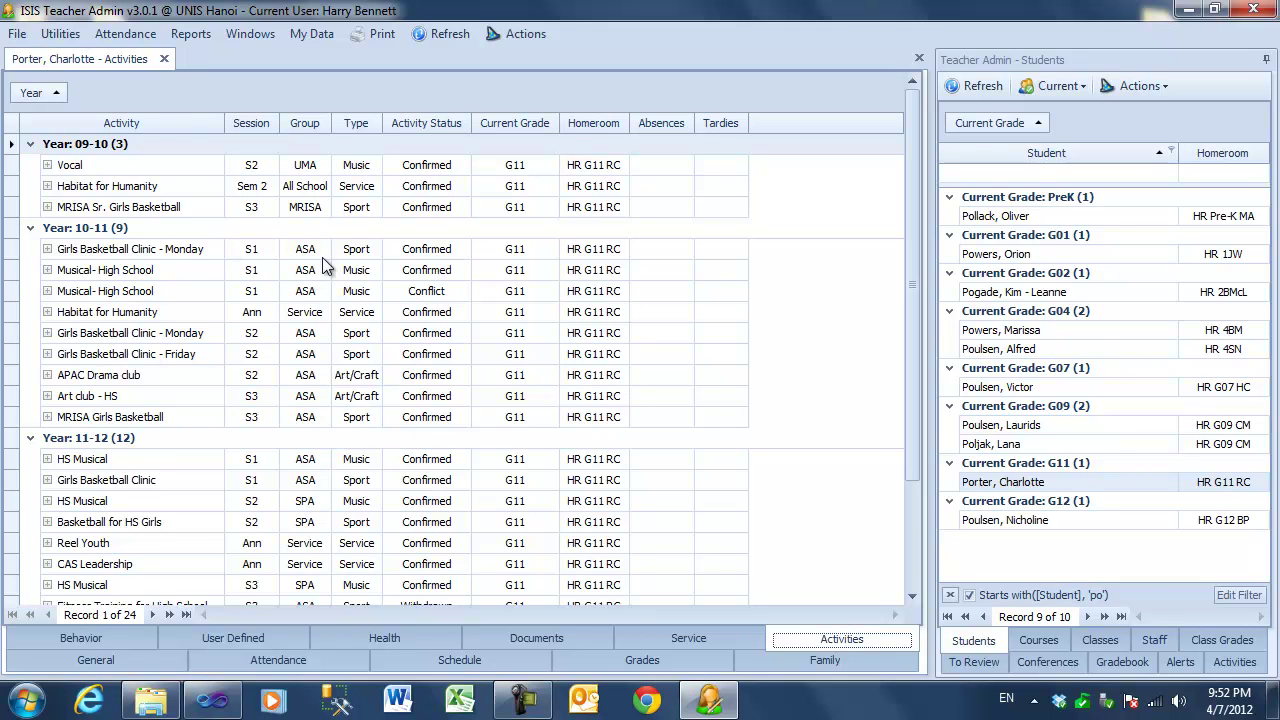
pyautogui.click(313, 36)
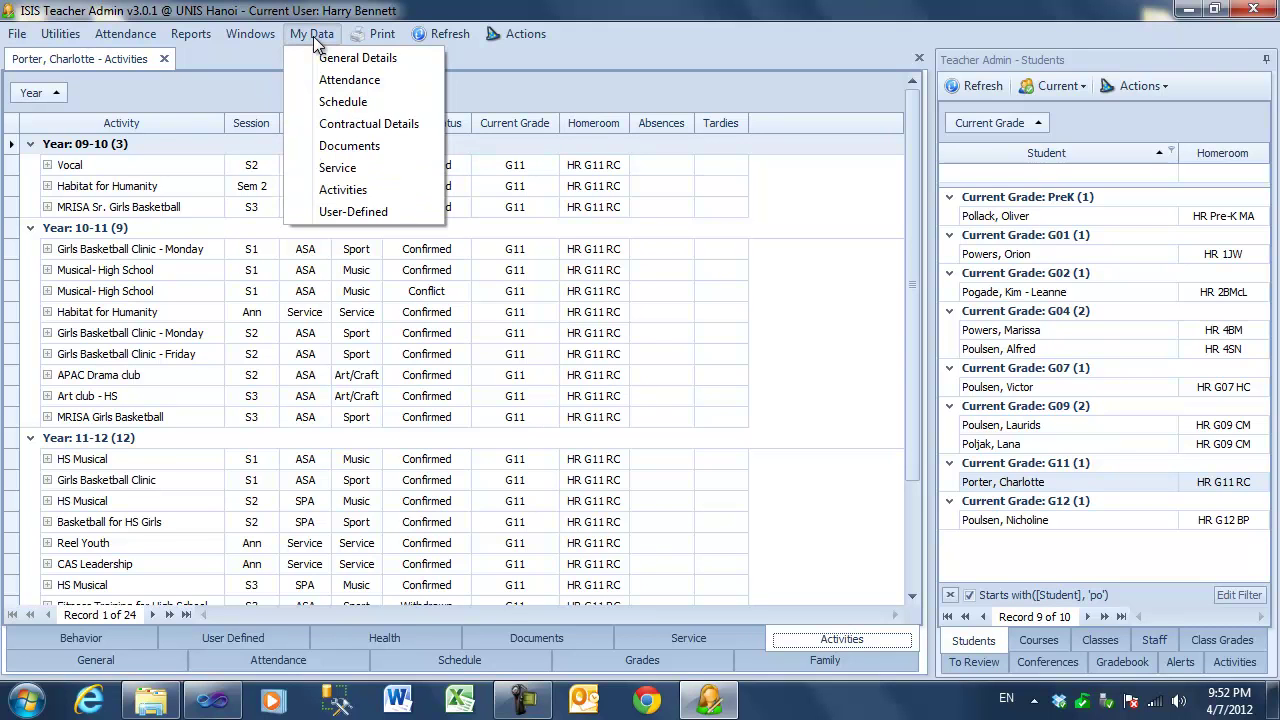
pyautogui.click(350, 190)
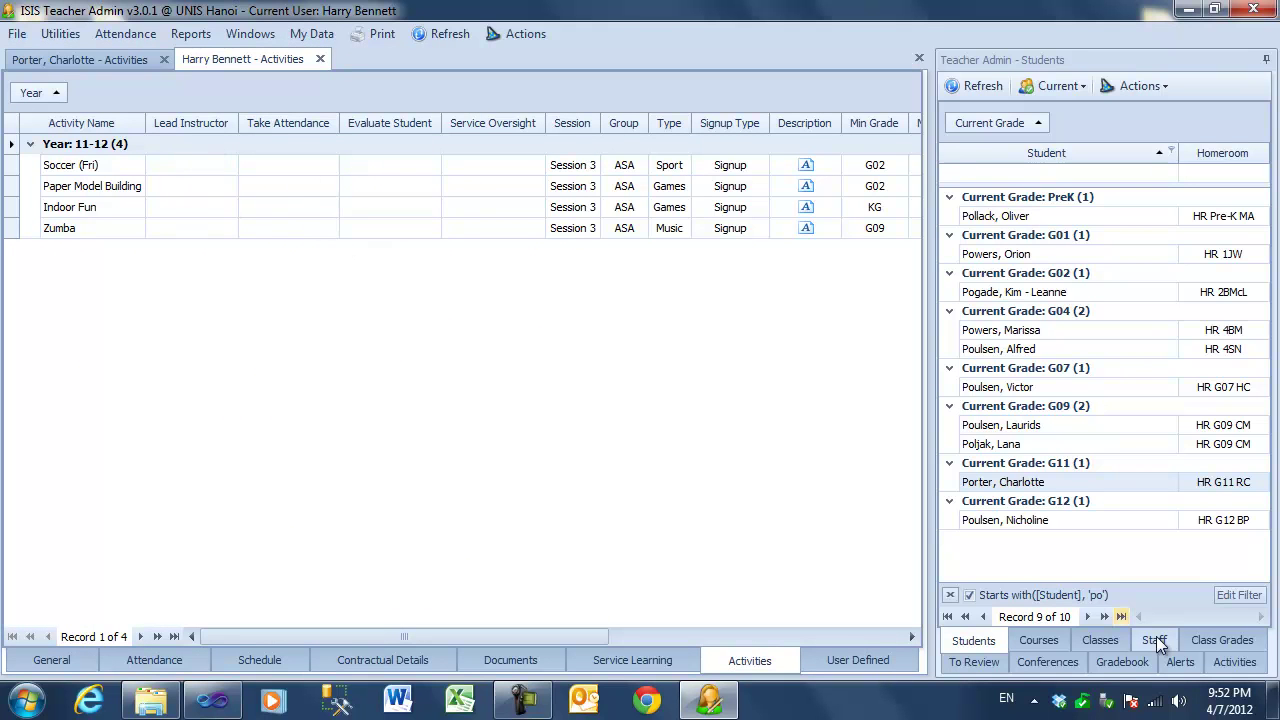
# Show the list of the teacher's activities and close the open activity records
pyautogui.click(1234, 662)
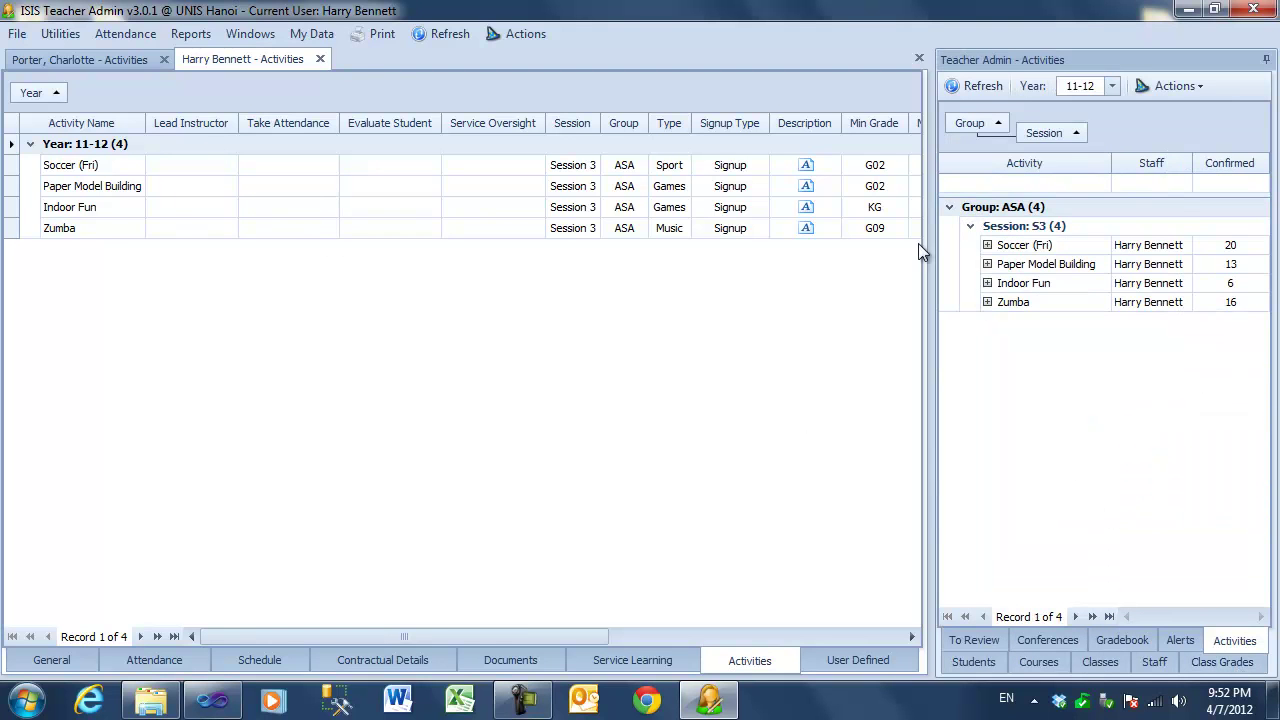
pyautogui.click(918, 61)
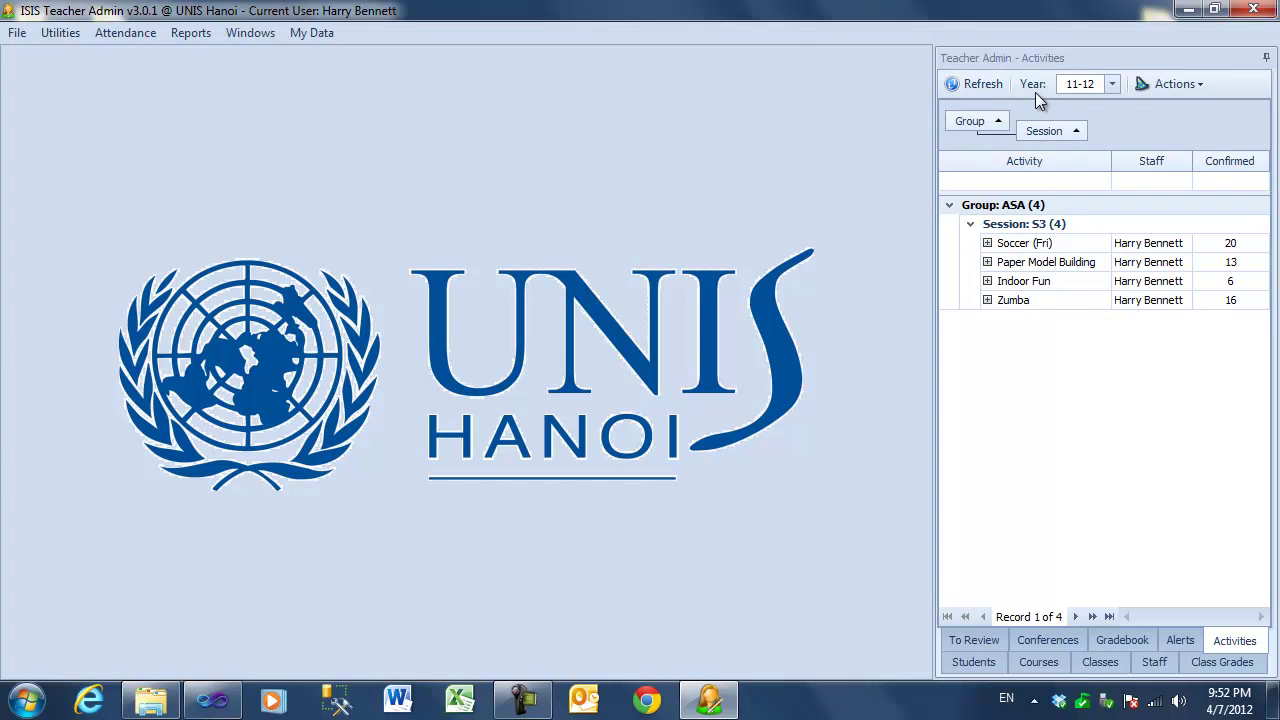
pyautogui.click(1112, 85)
pyautogui.click(1112, 86)
pyautogui.click(1163, 82)
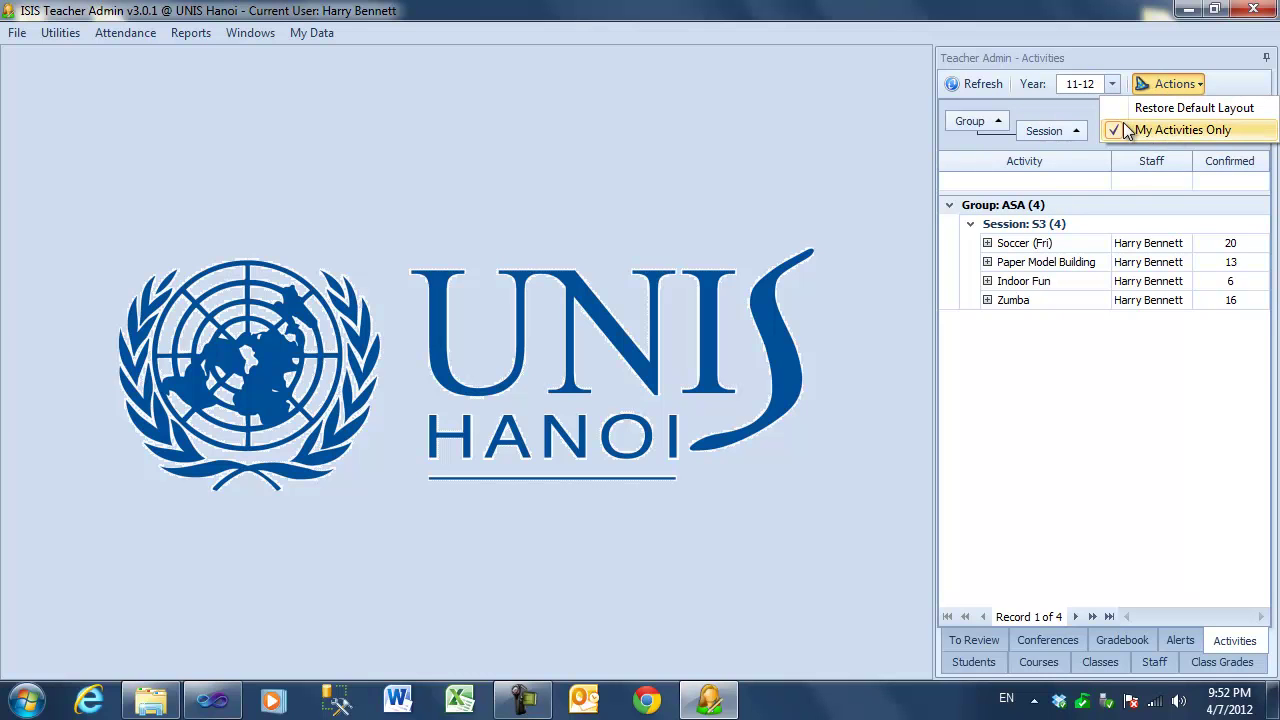
pyautogui.click(1119, 470)
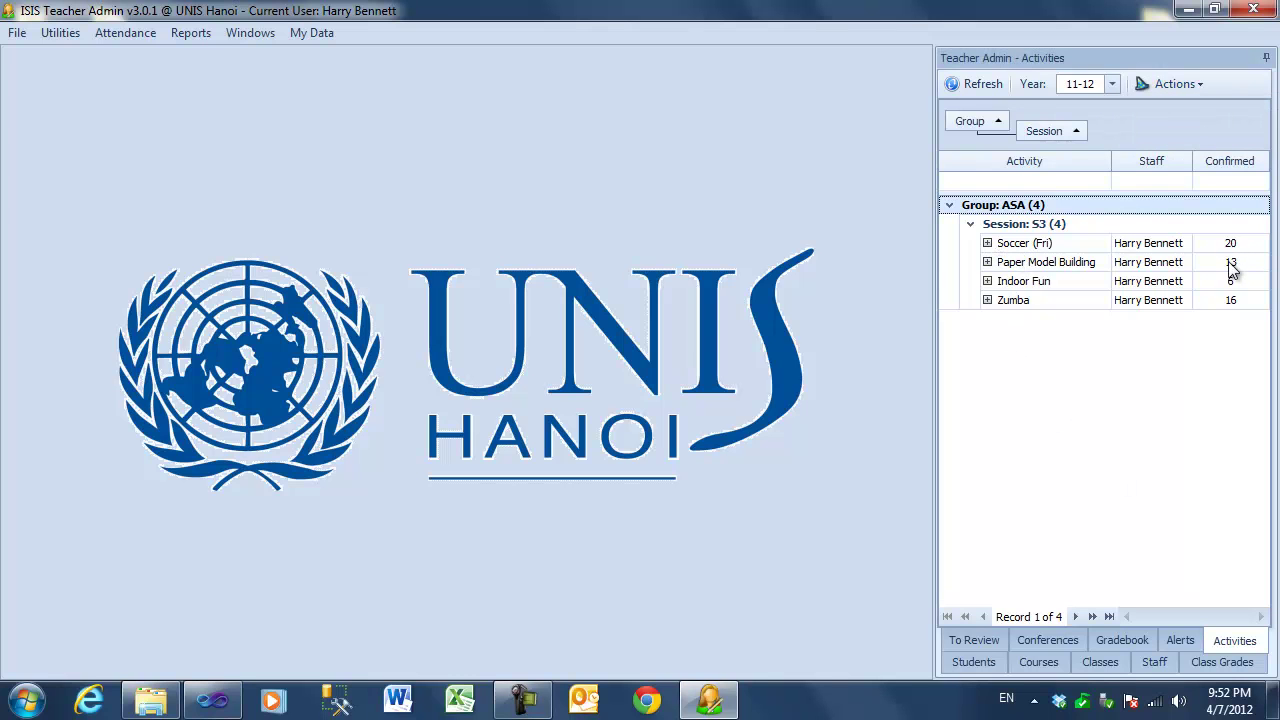
# Check the students signed up for Soccer (Fri), then open the activity's section details
pyautogui.click(987, 243)
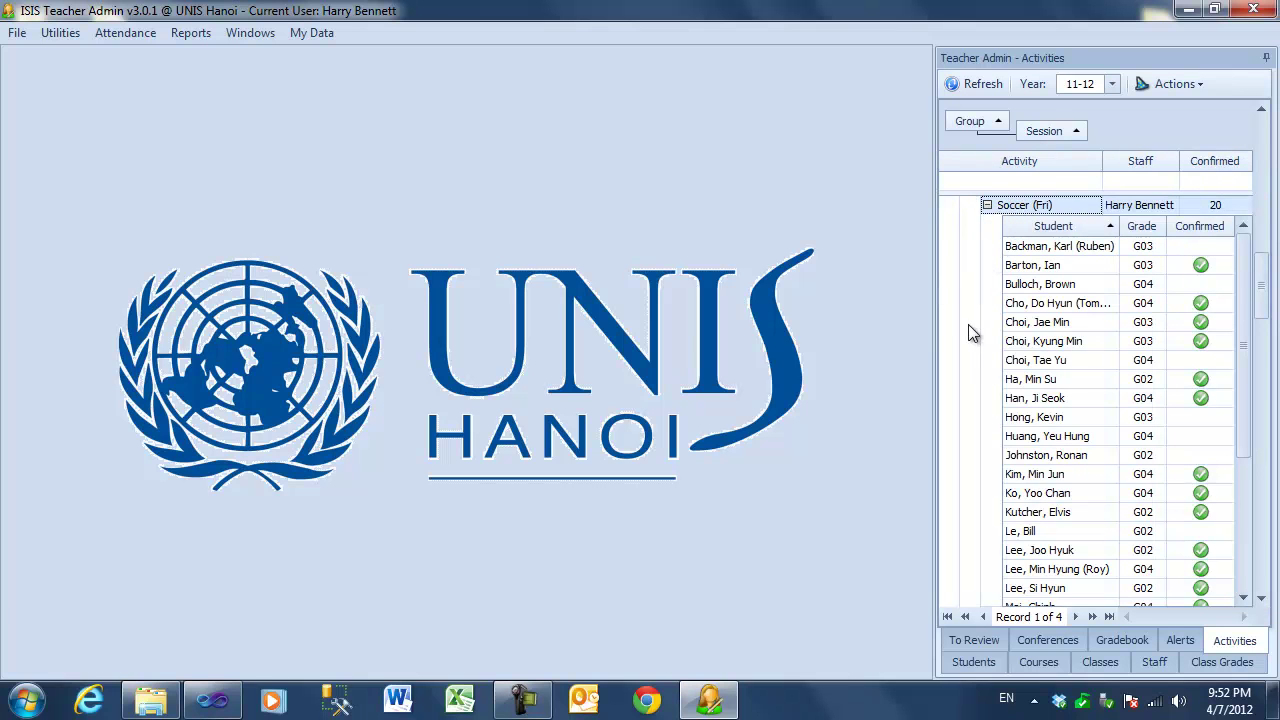
pyautogui.rightClick(1044, 268)
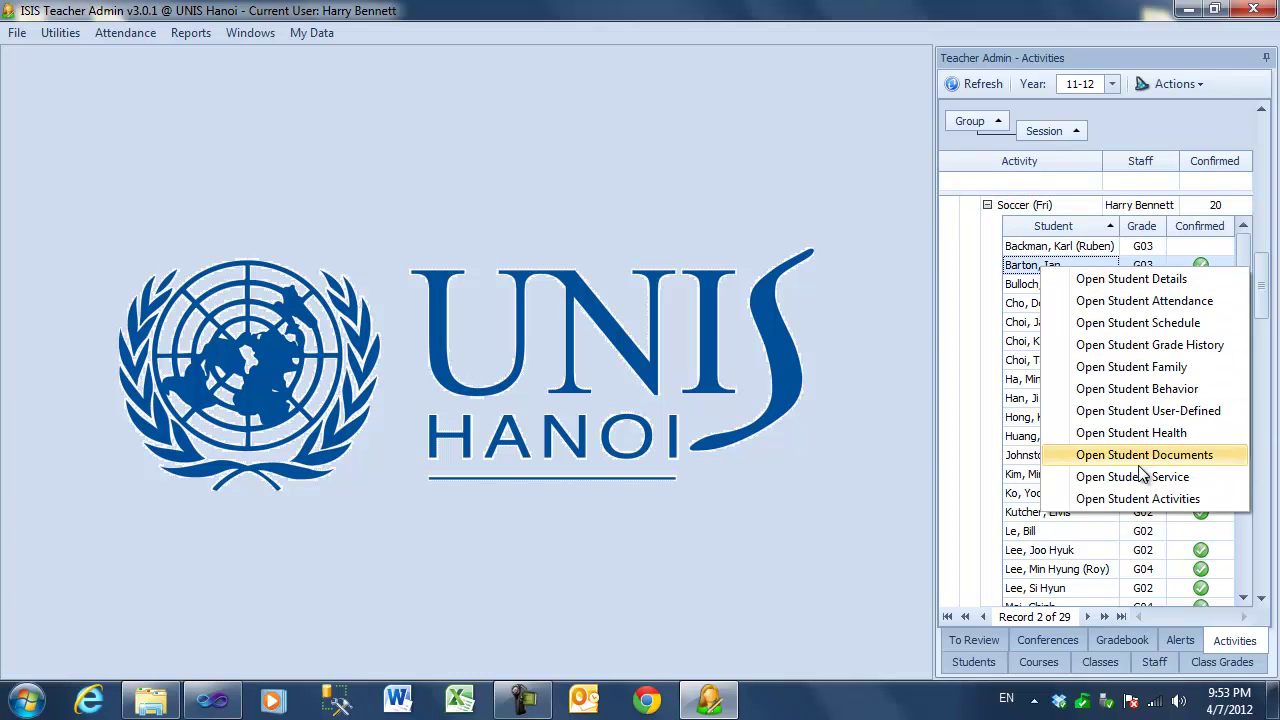
pyautogui.click(988, 206)
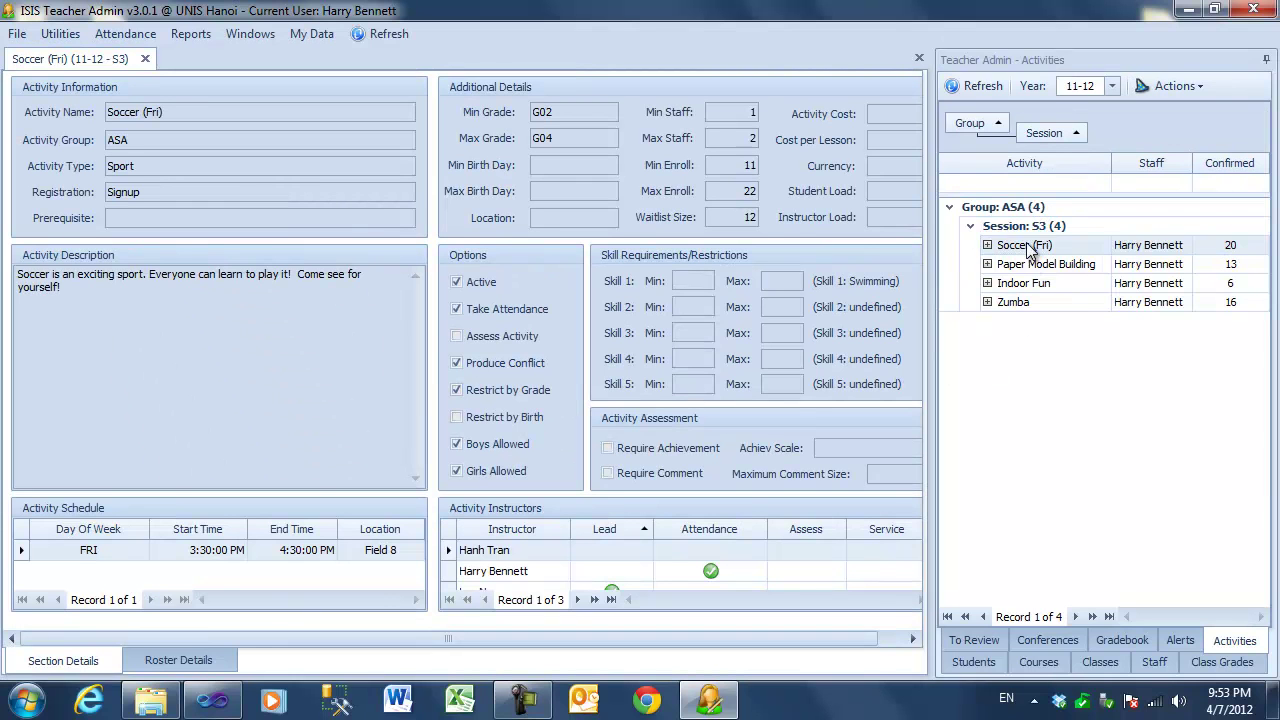
pyautogui.rightClick(1030, 247)
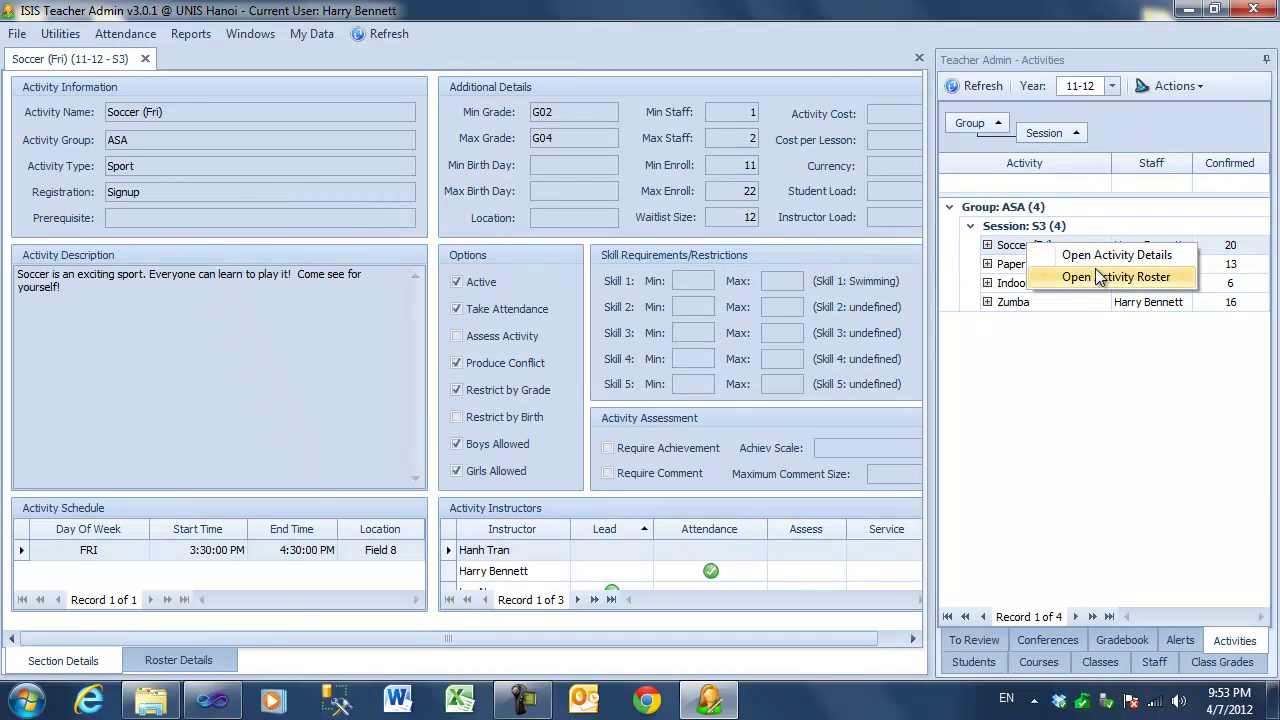
pyautogui.click(1044, 397)
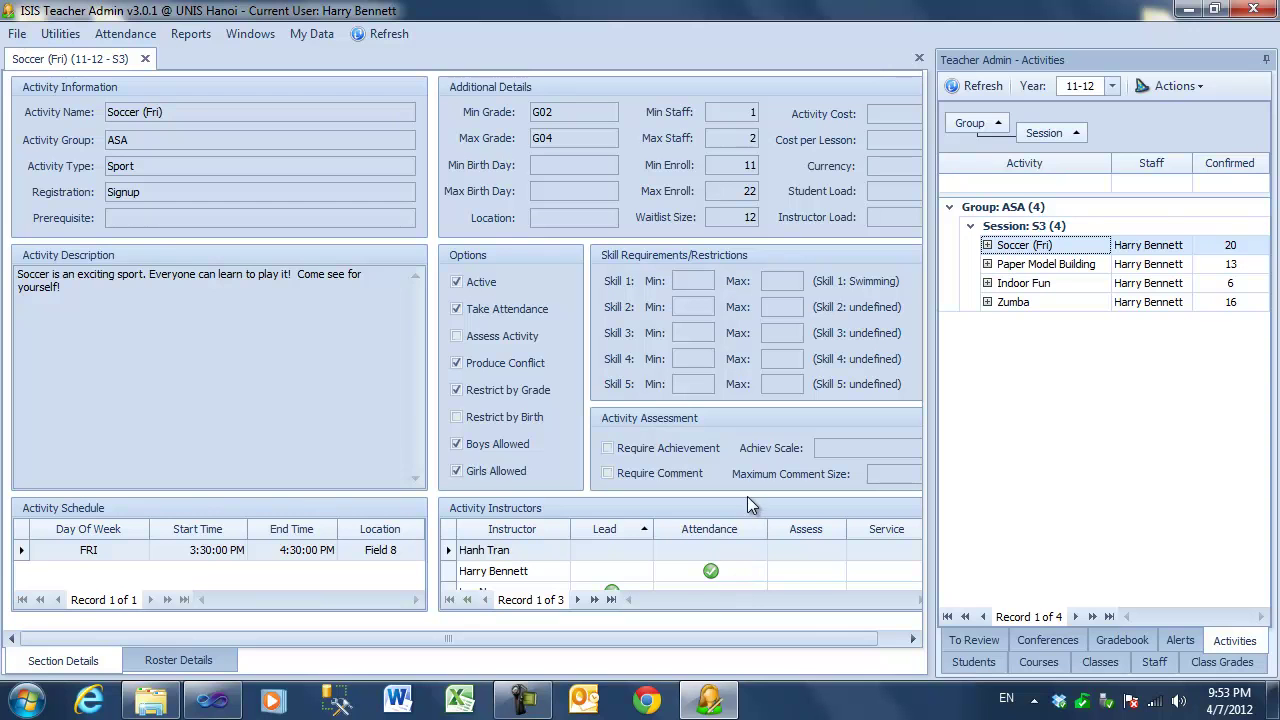
# Open the Soccer (Fri) roster and view the third student's attendance entries
pyautogui.click(184, 656)
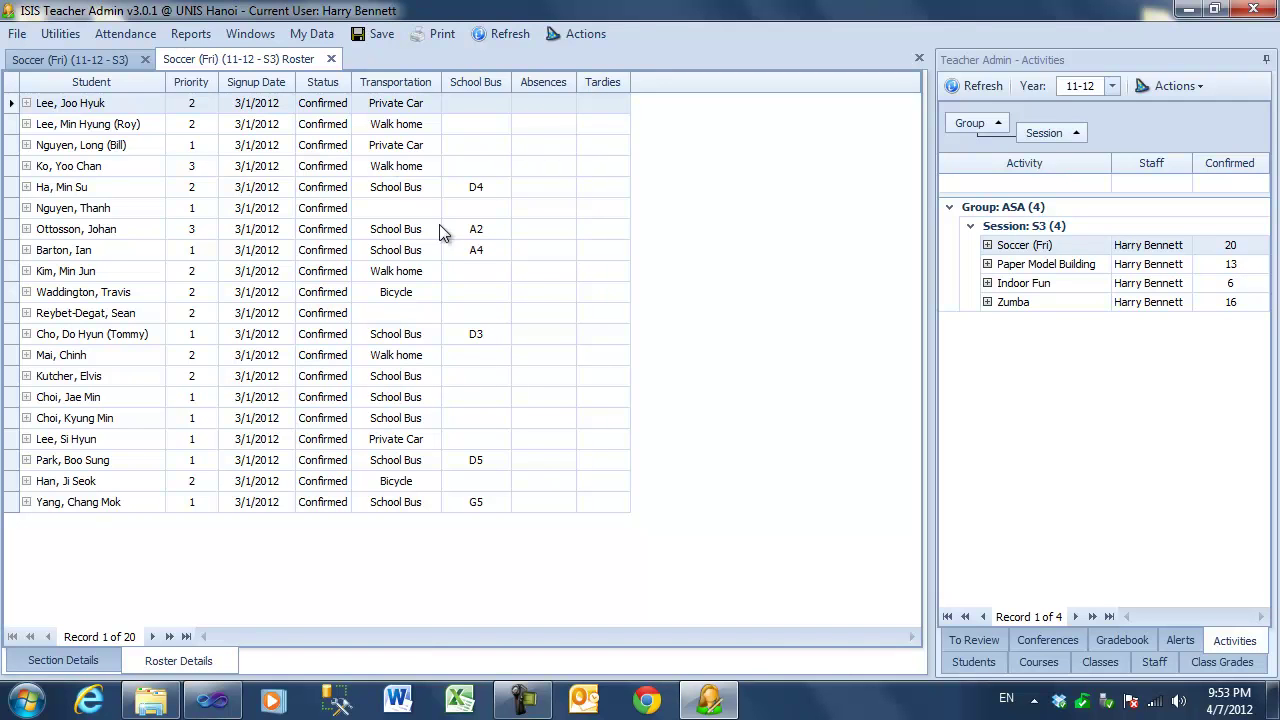
pyautogui.click(26, 145)
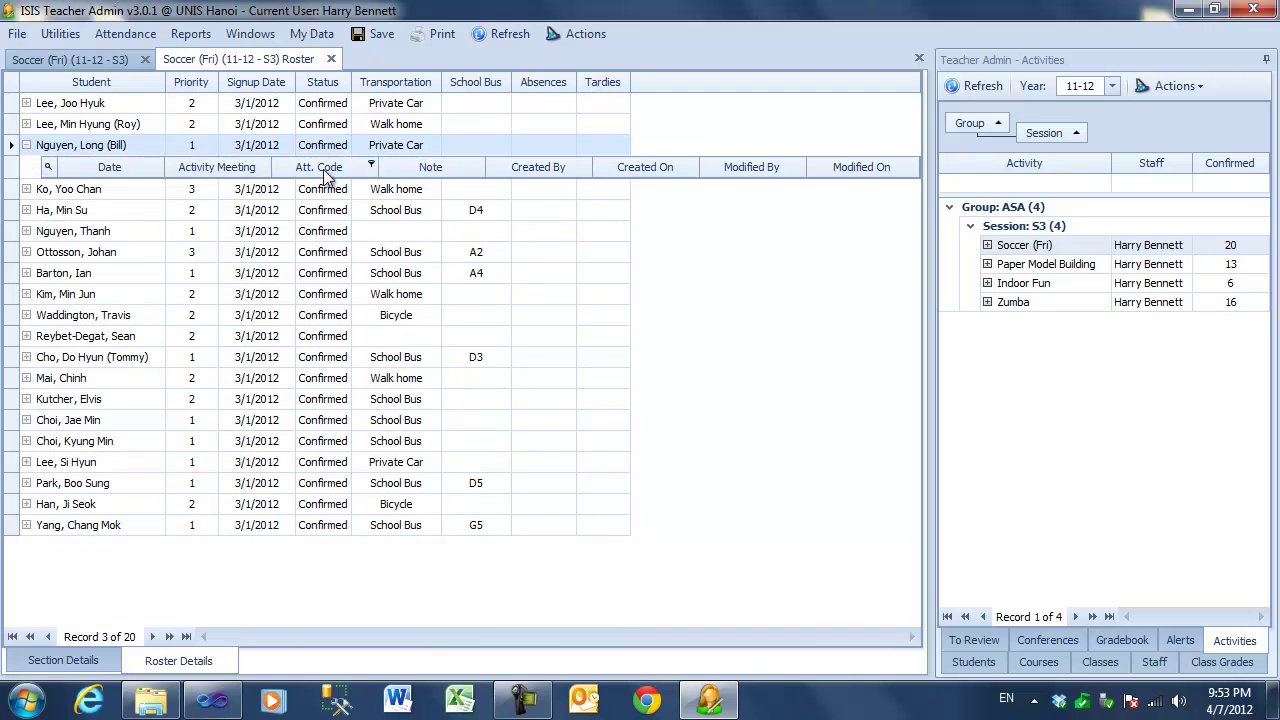
pyautogui.click(26, 145)
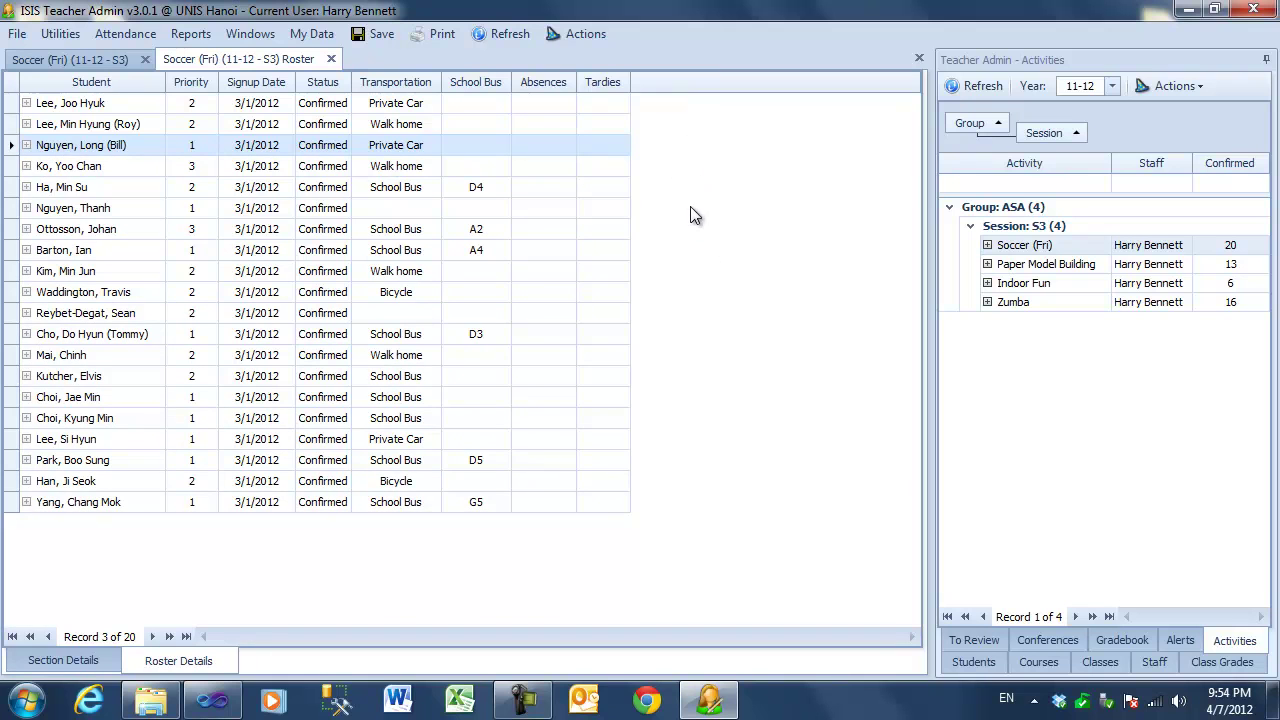
# Open the Zumba roster and assess the first student with achievement Test 2 and comment "give some comment", marking the assessment done
pyautogui.doubleClick(1022, 309)
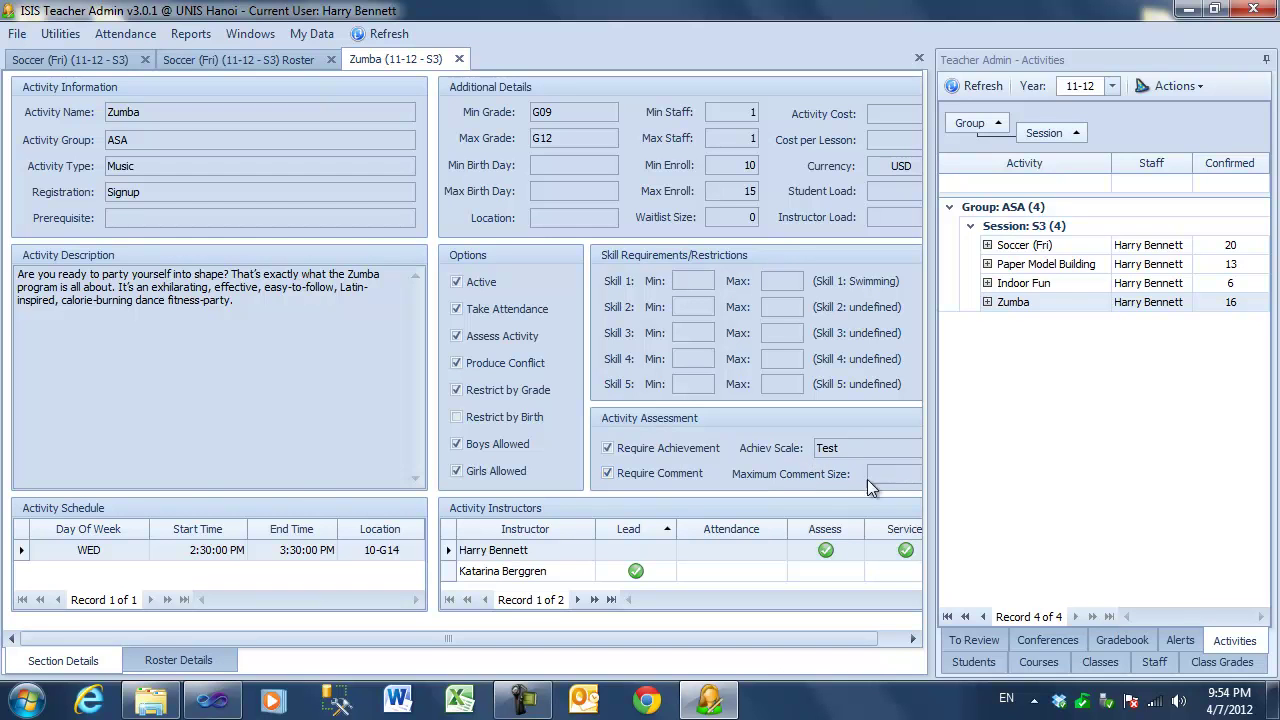
pyautogui.click(178, 659)
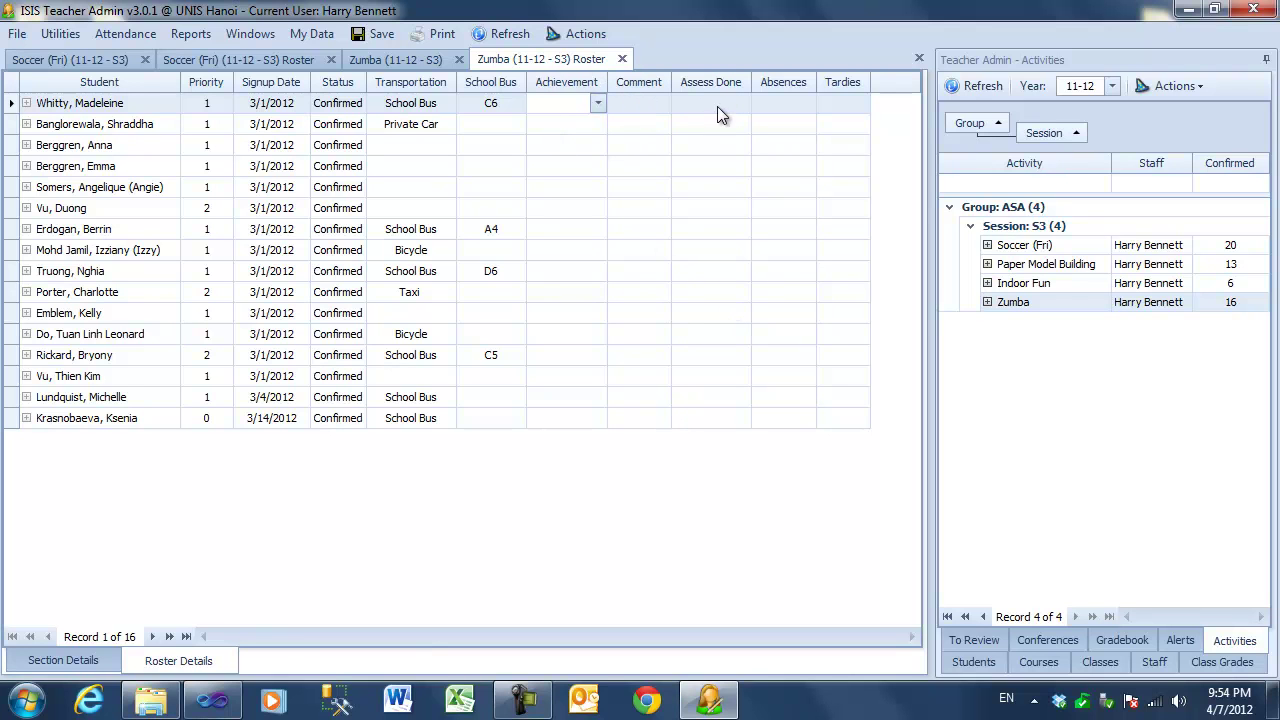
pyautogui.click(597, 103)
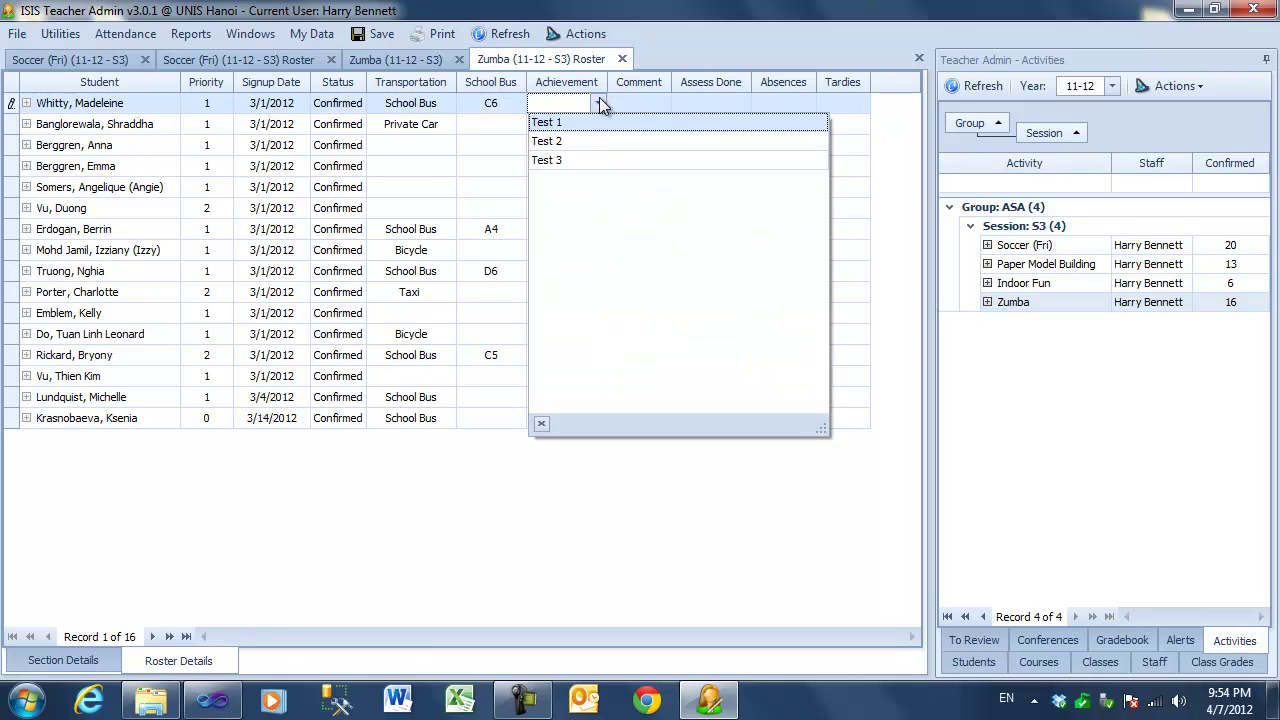
pyautogui.click(580, 141)
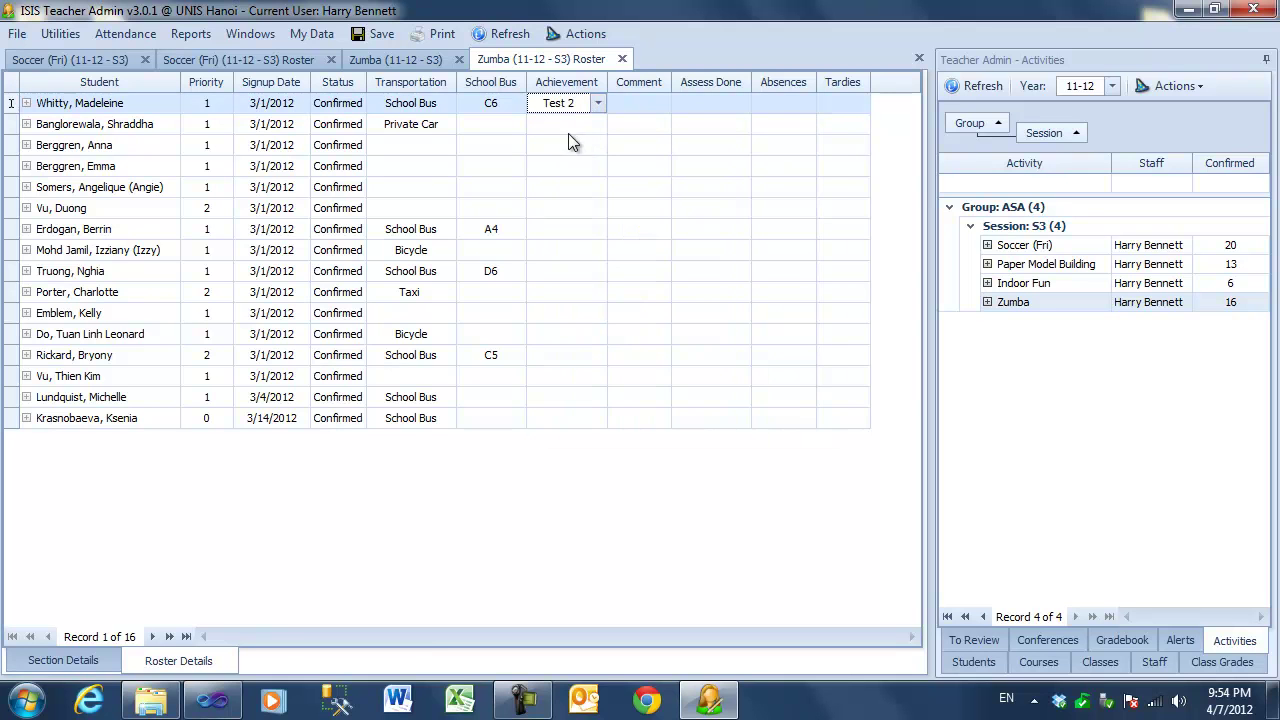
pyautogui.click(654, 106)
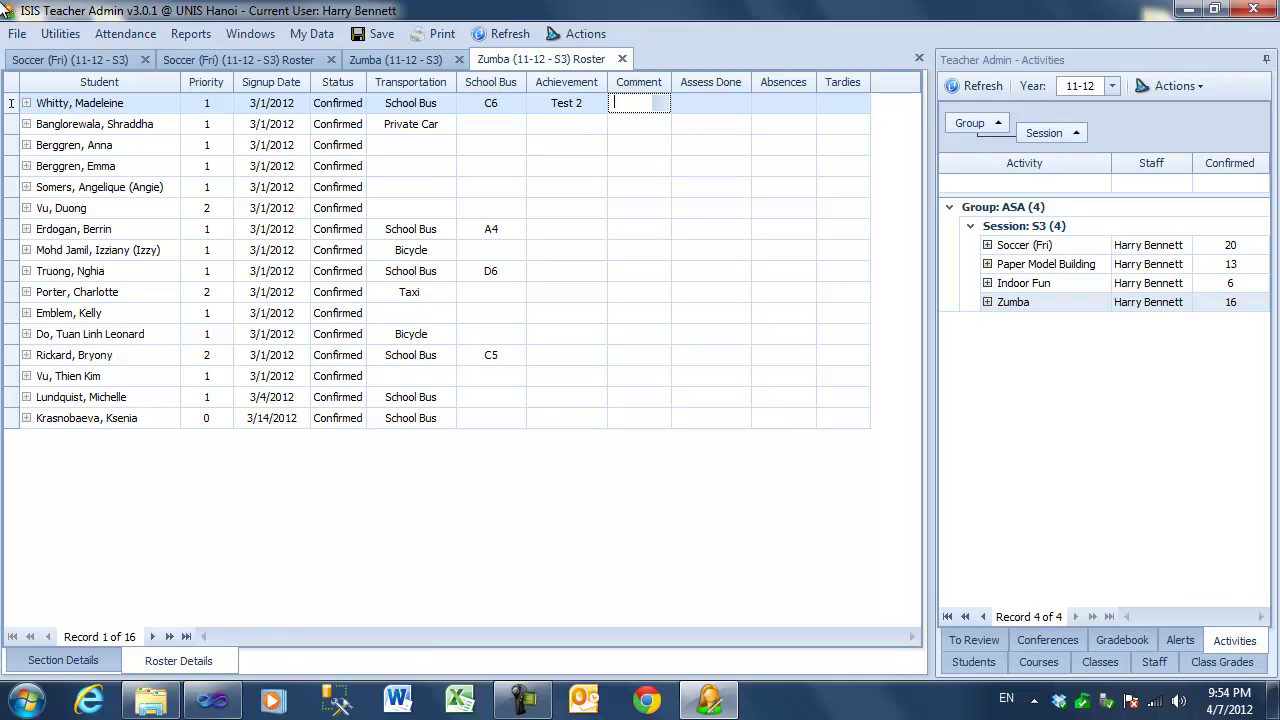
pyautogui.write('some comment')
pyautogui.click(705, 103)
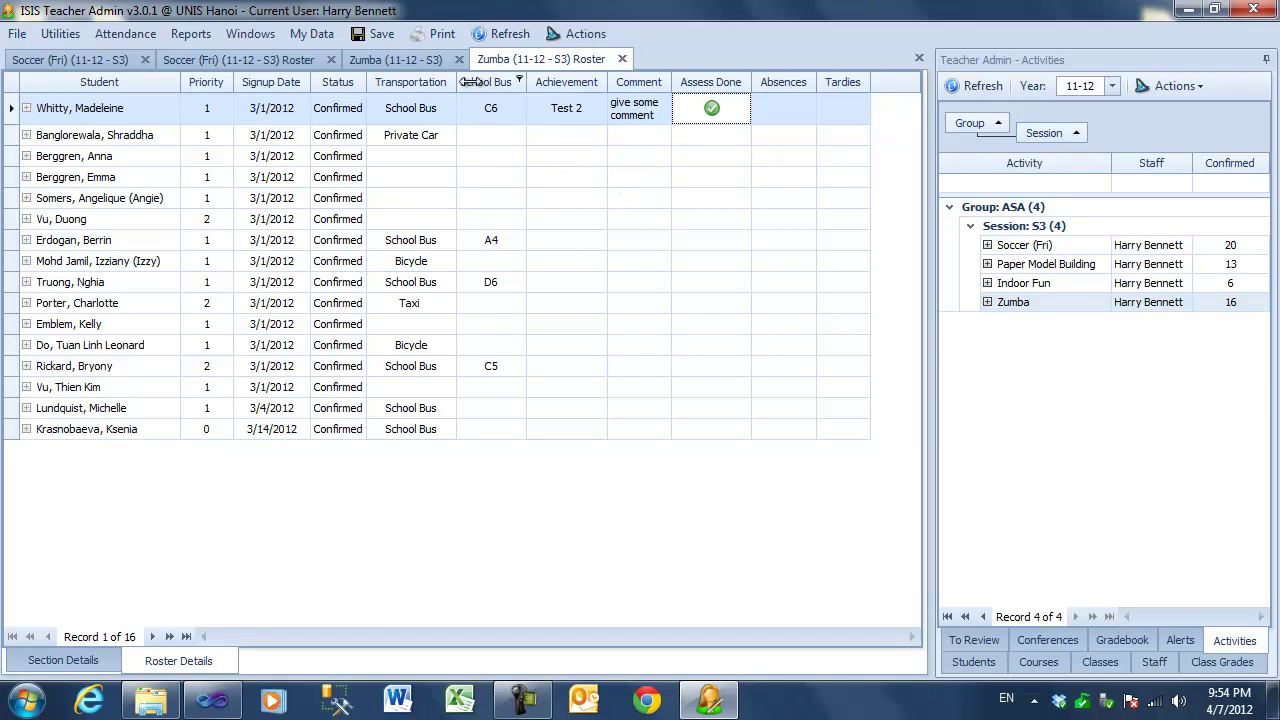
# Review the Zumba section details against its roster and check the roster's layout action
pyautogui.click(408, 59)
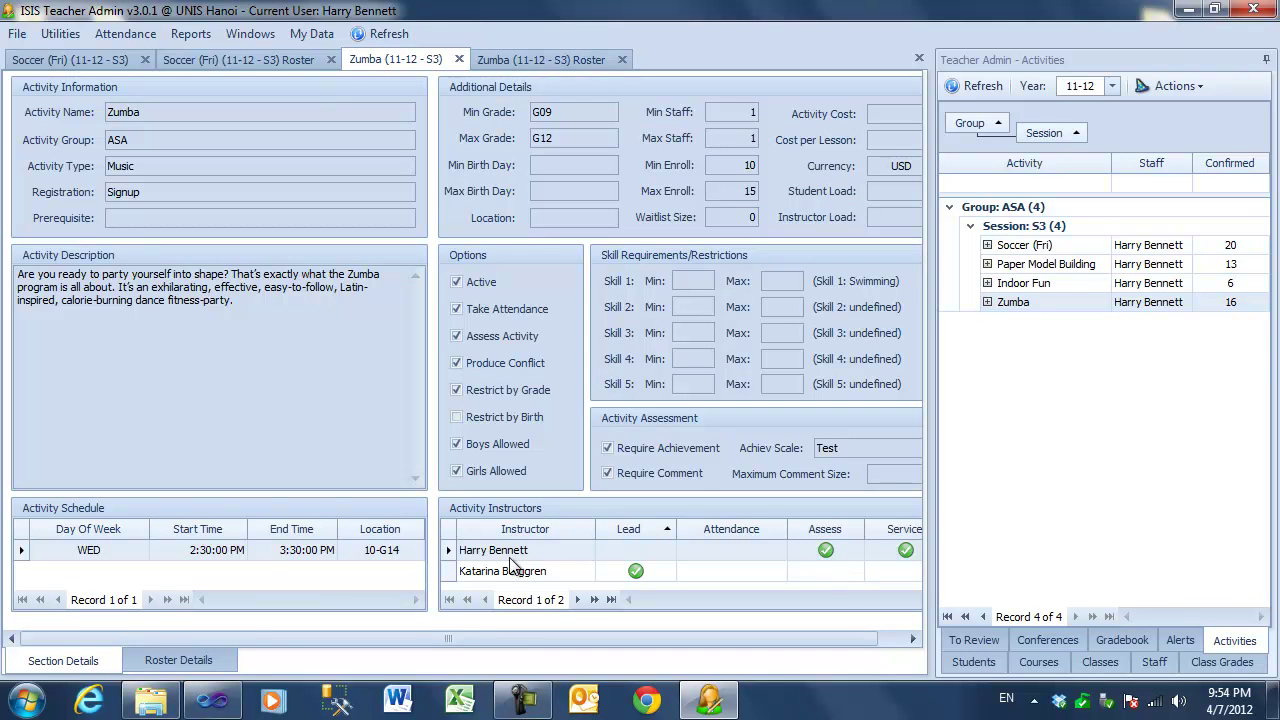
pyautogui.click(553, 60)
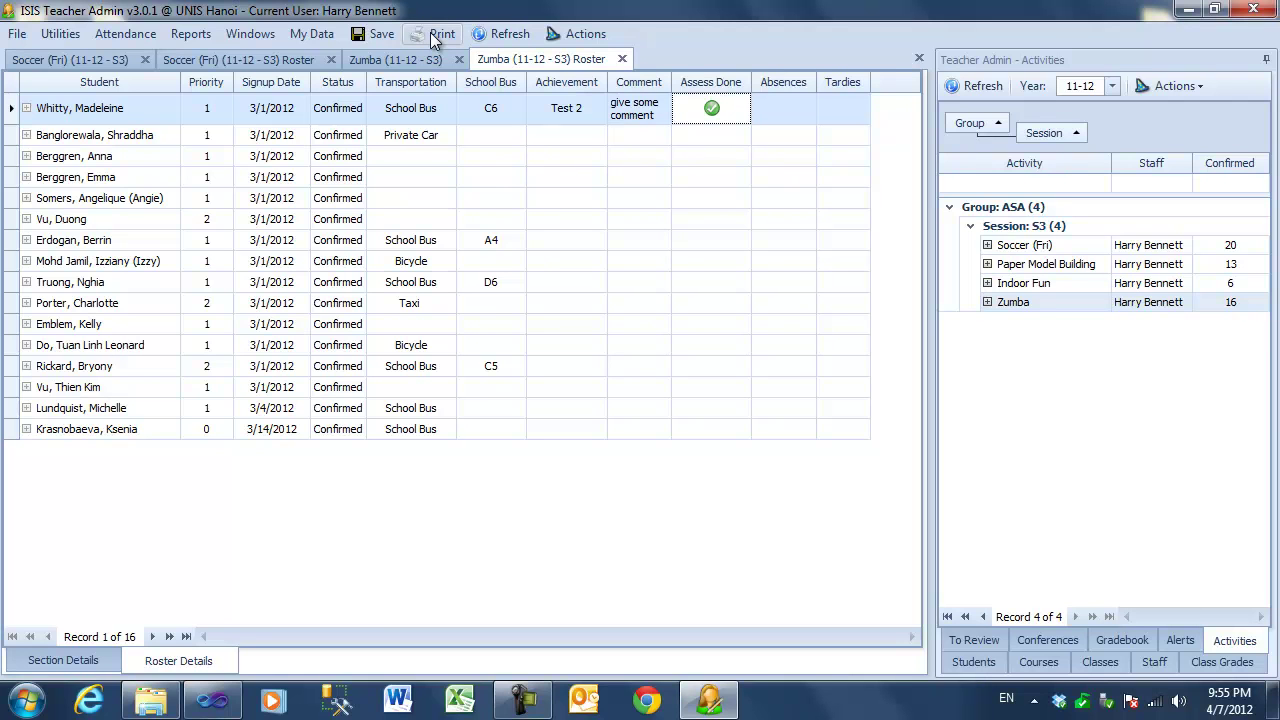
pyautogui.click(583, 34)
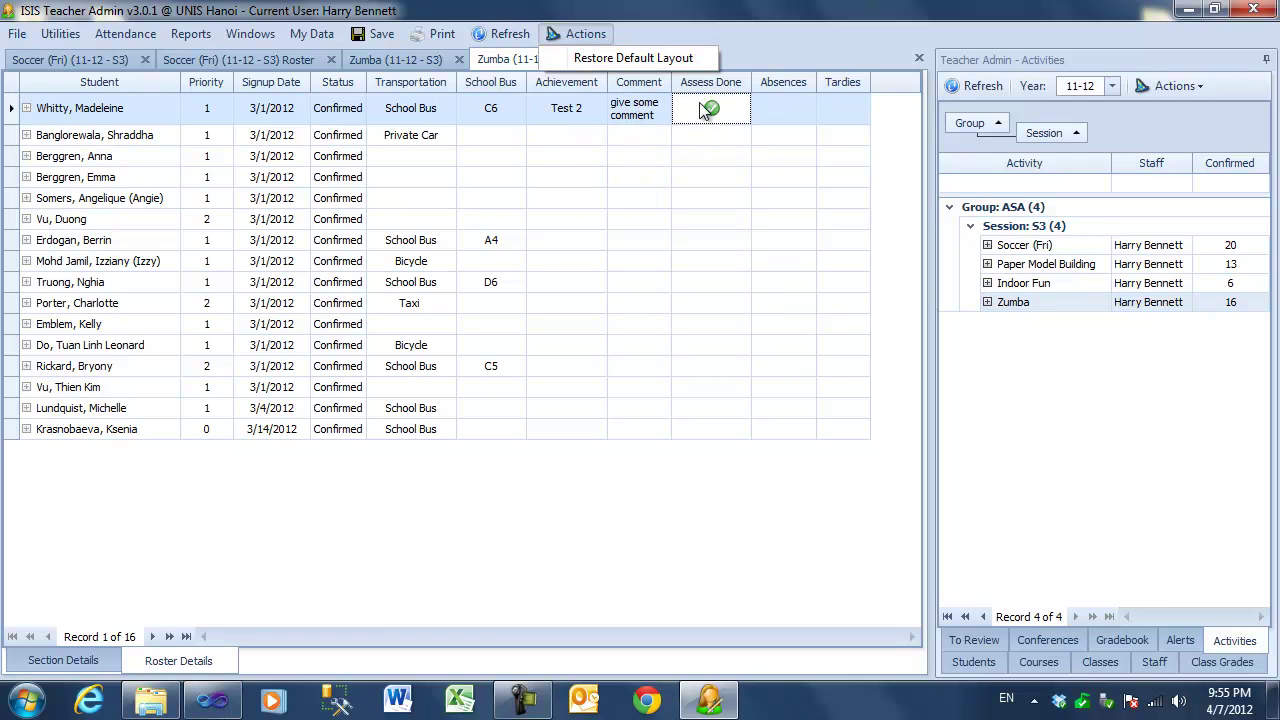
pyautogui.click(543, 495)
pyautogui.click(401, 57)
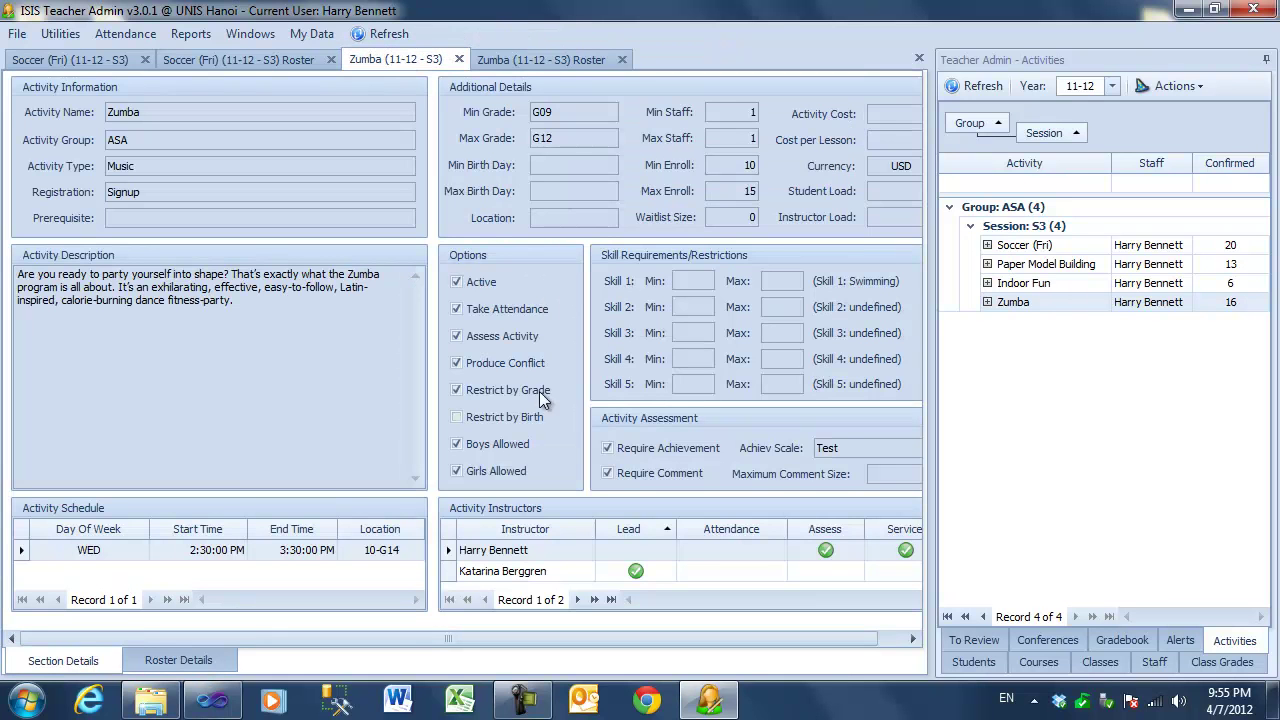